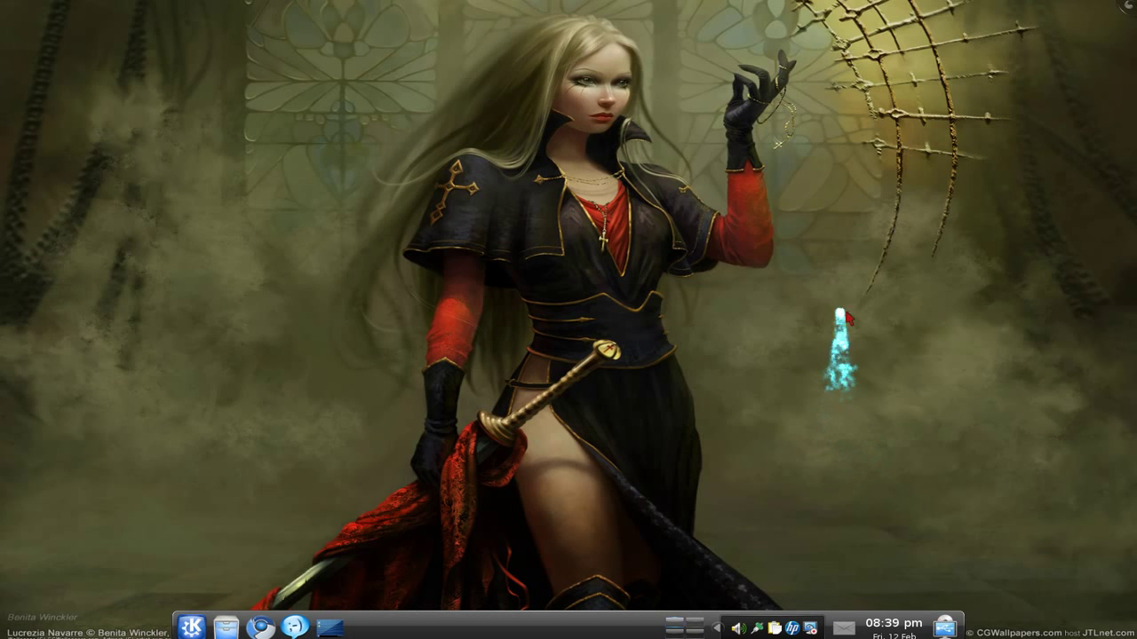
Unlock the widgets on the desktop
right_click(841, 294)
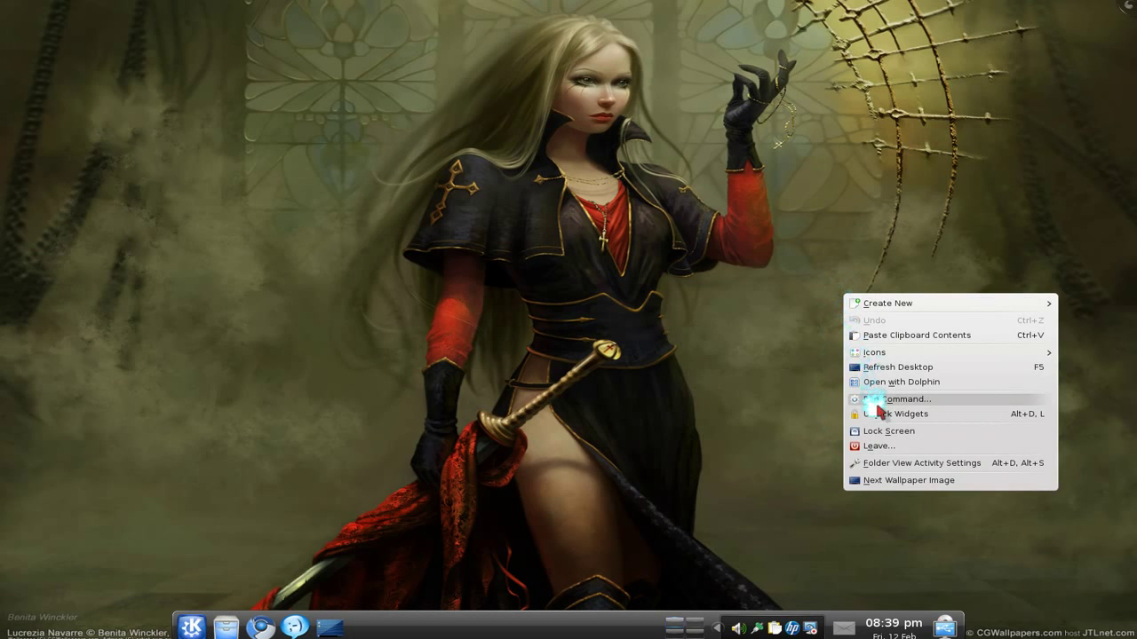
left_click(877, 414)
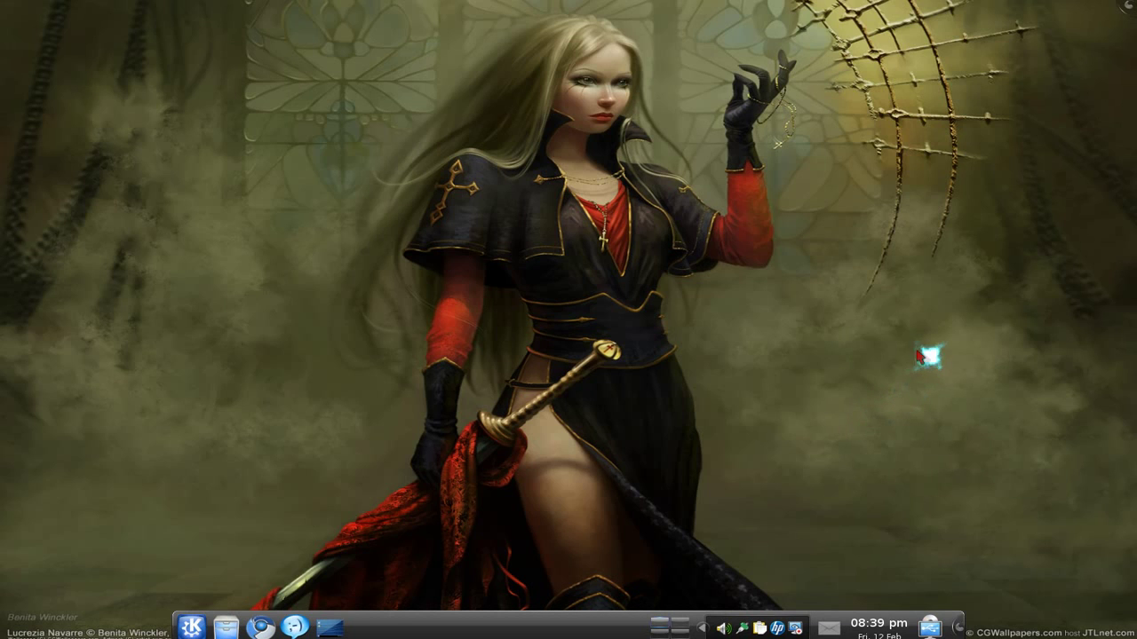
right_click(825, 270)
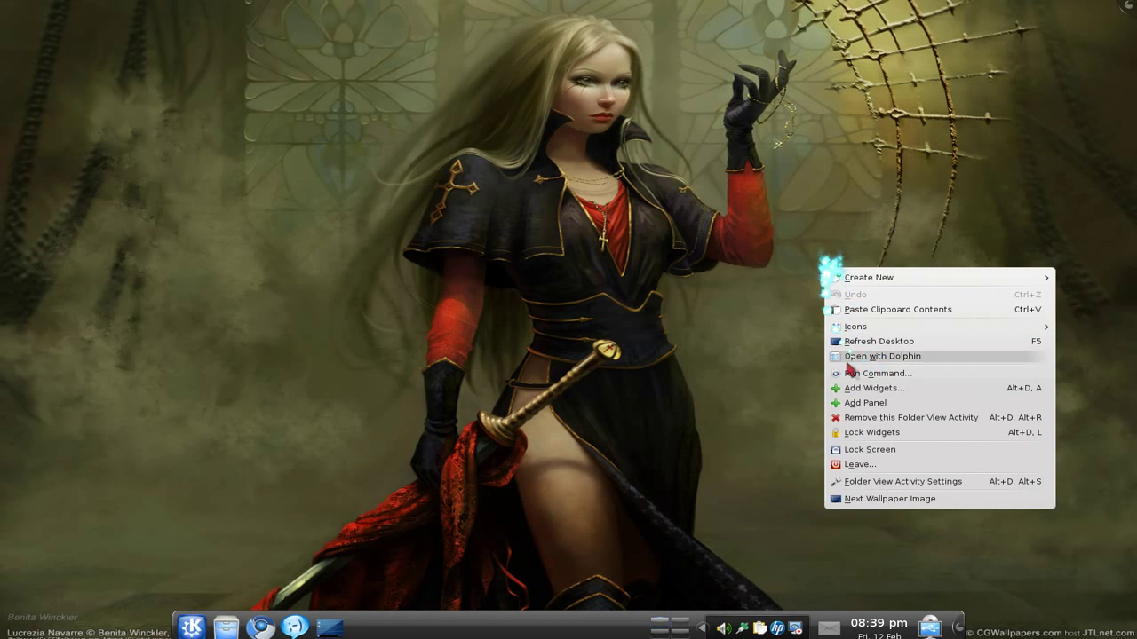
left_click(828, 190)
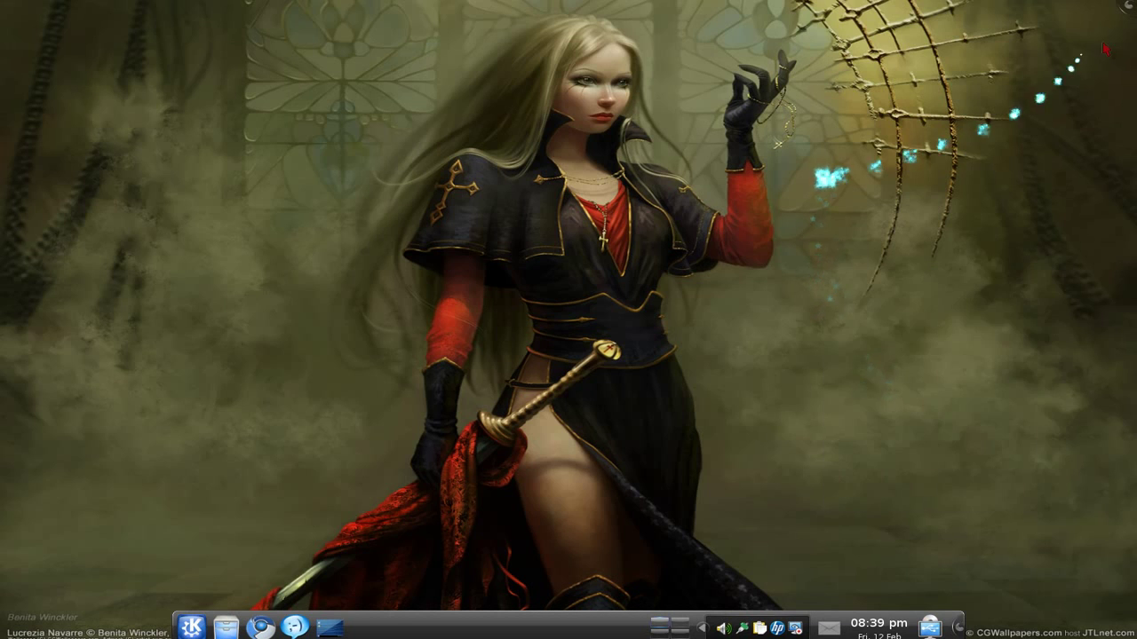
left_click(1128, 7)
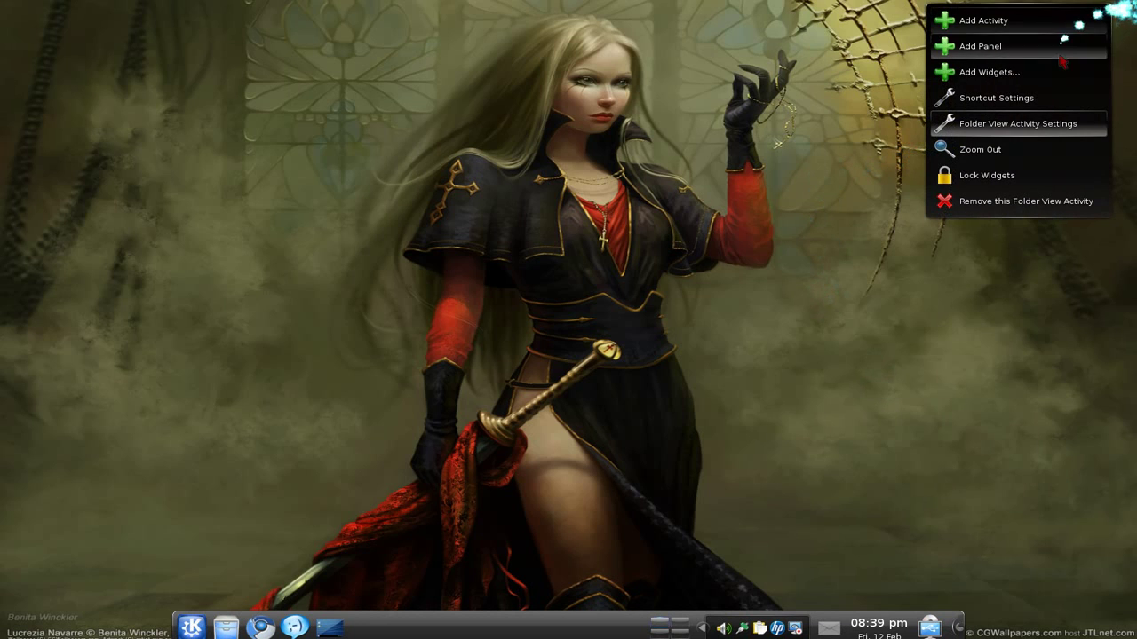
left_click(1124, 8)
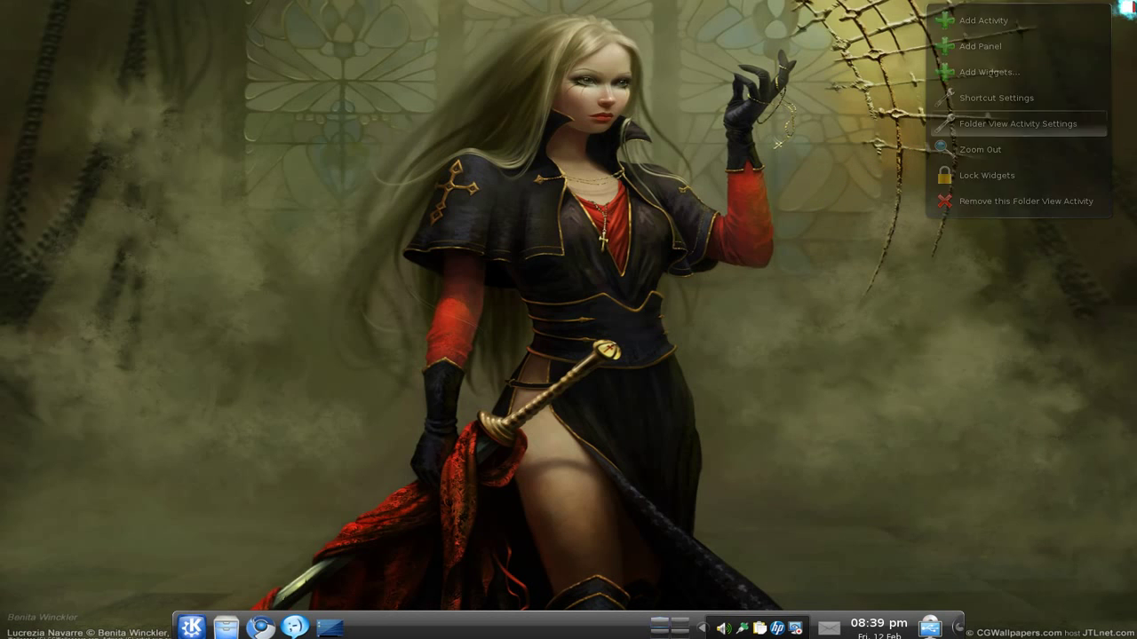
Add the Calculator and Calendar widgets to the desktop and place the calculator just beside the calendar
left_click(957, 628)
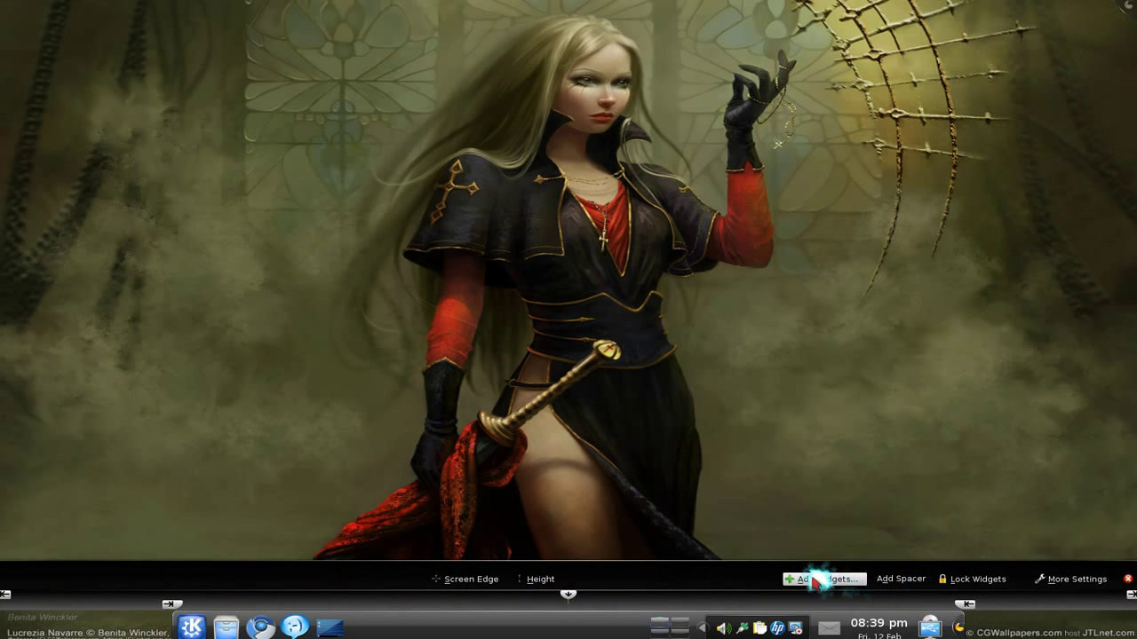
left_click(814, 579)
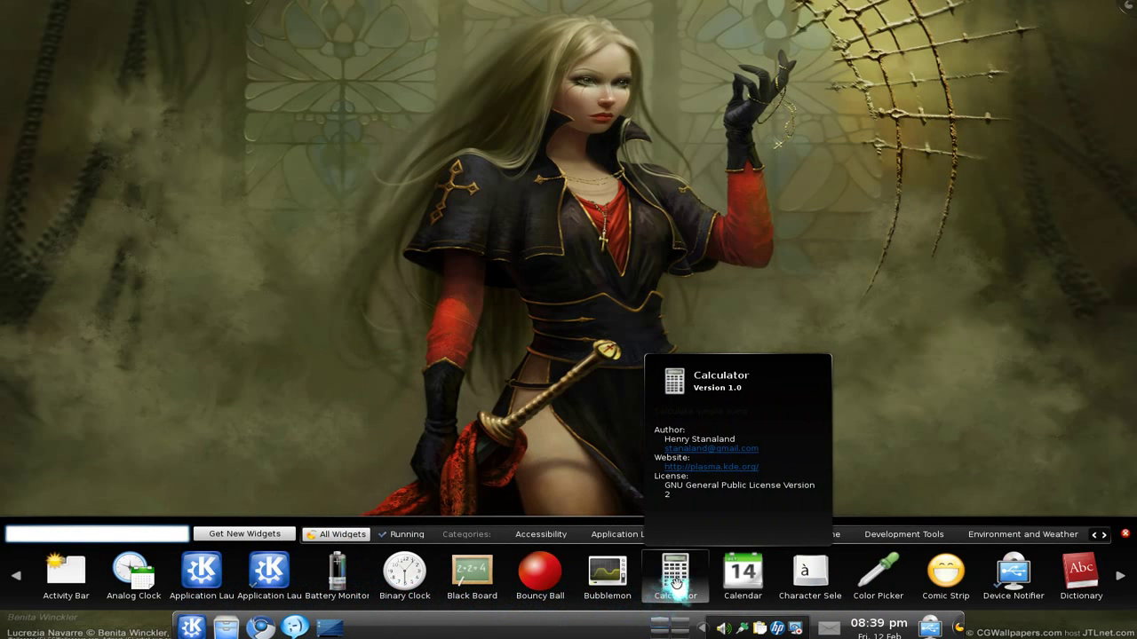
left_click_drag(675, 582, 879, 238)
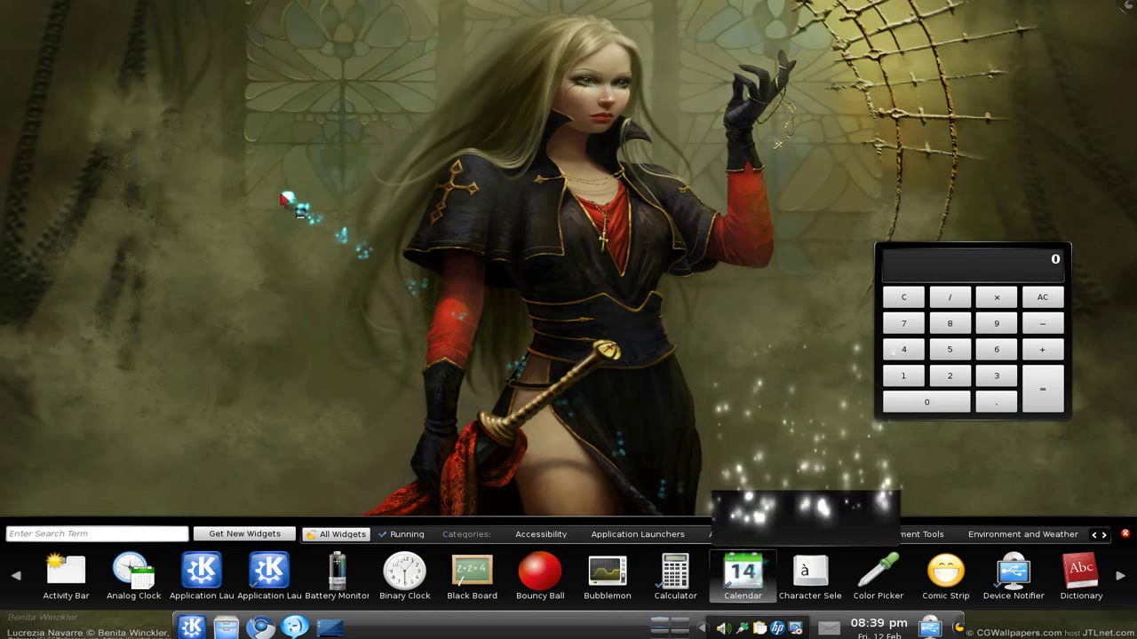
left_click_drag(286, 197, 286, 199)
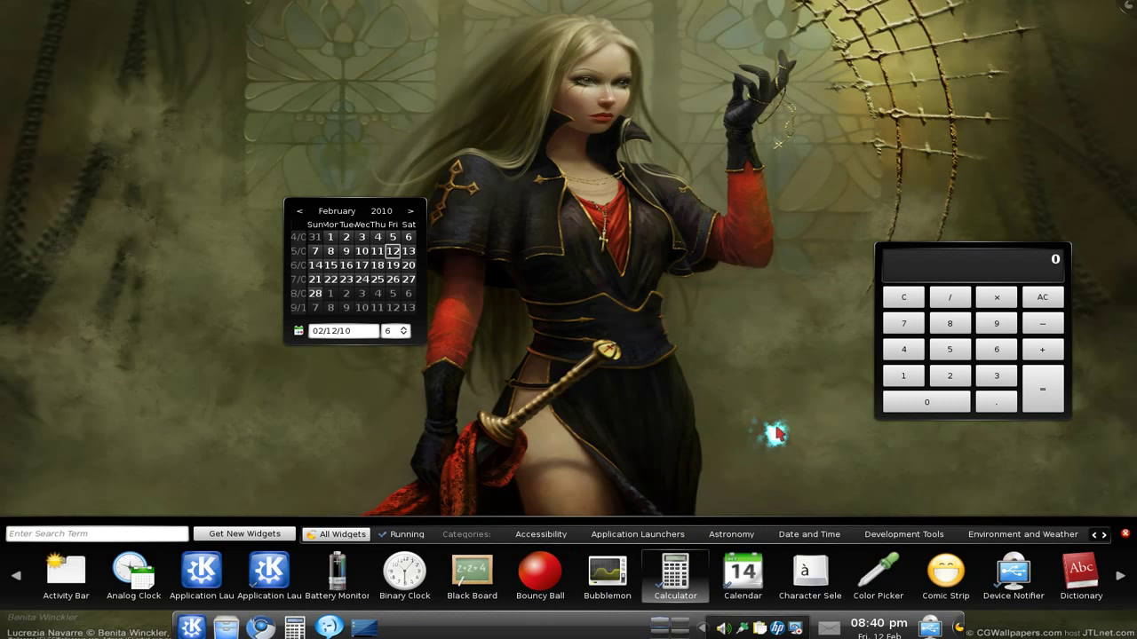
left_click_drag(964, 266, 647, 220)
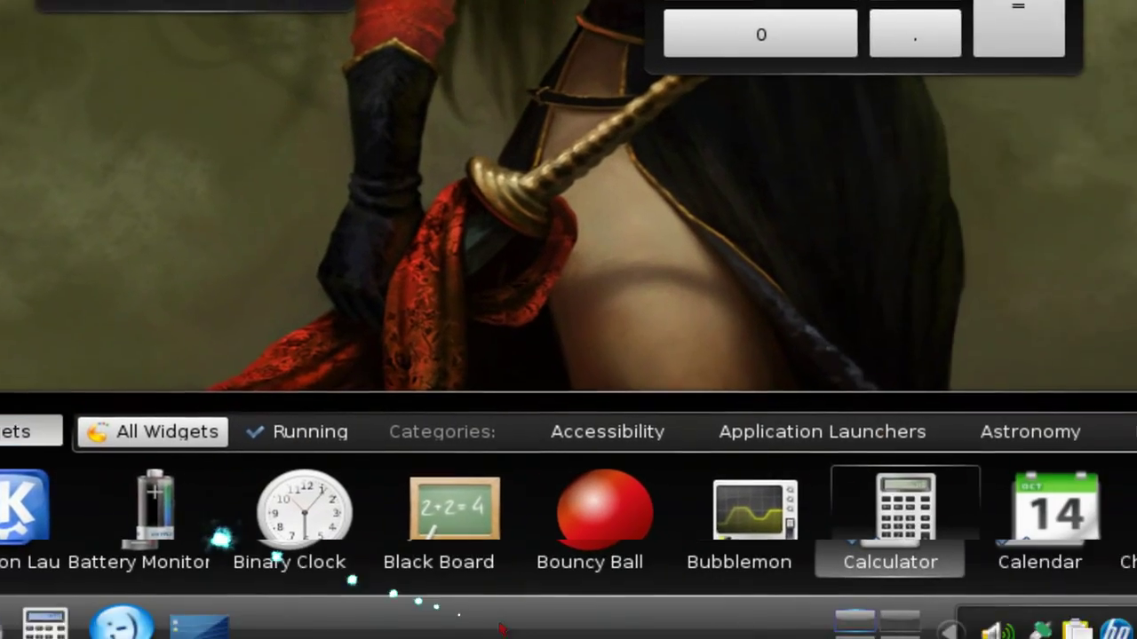
Open the download window for new Plasma widgets and move it higher on the desktop
left_click(228, 537)
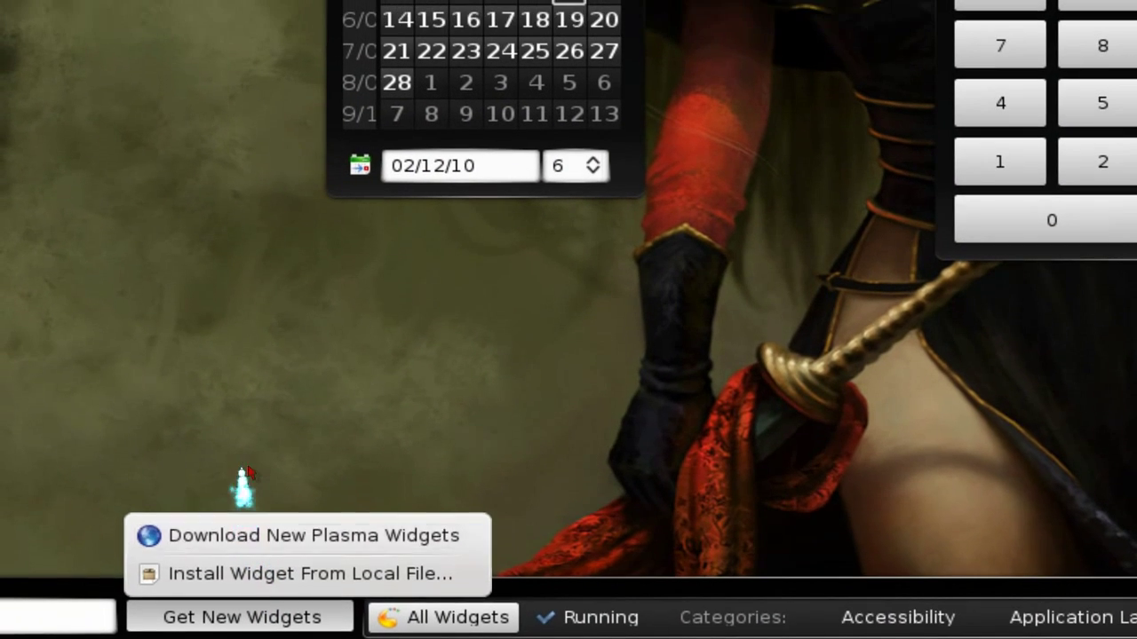
left_click(239, 427)
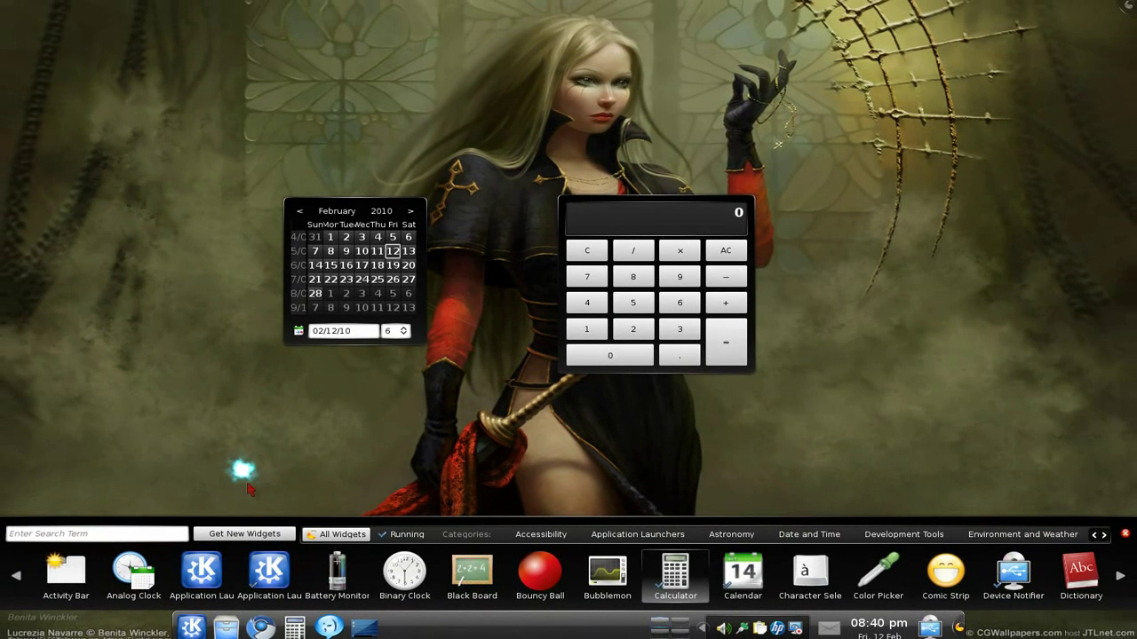
left_click(245, 534)
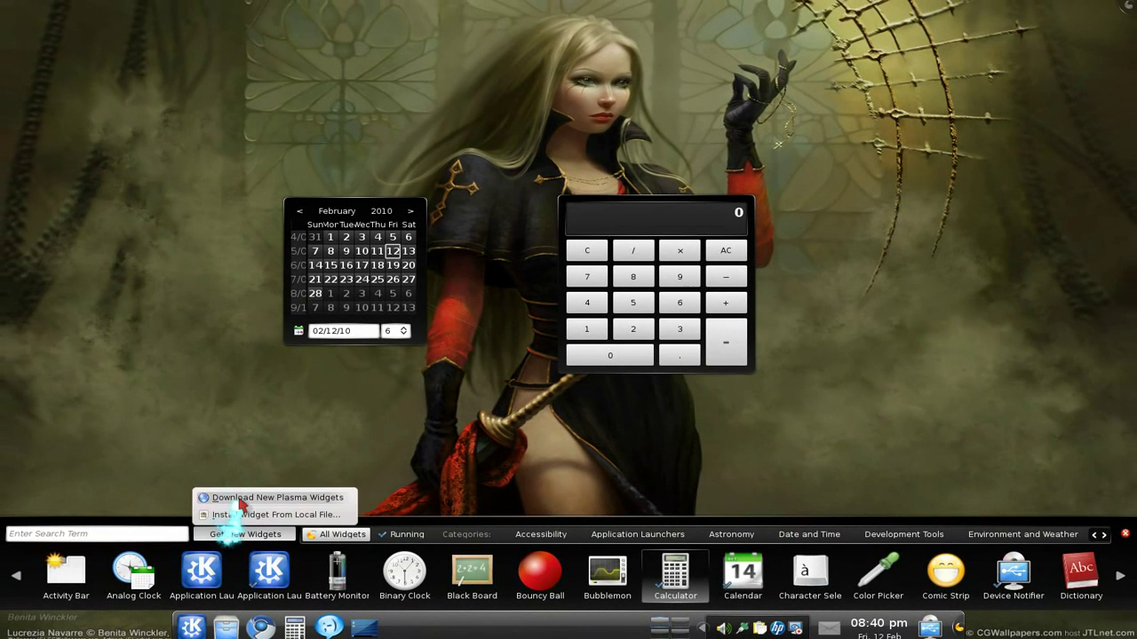
left_click(236, 499)
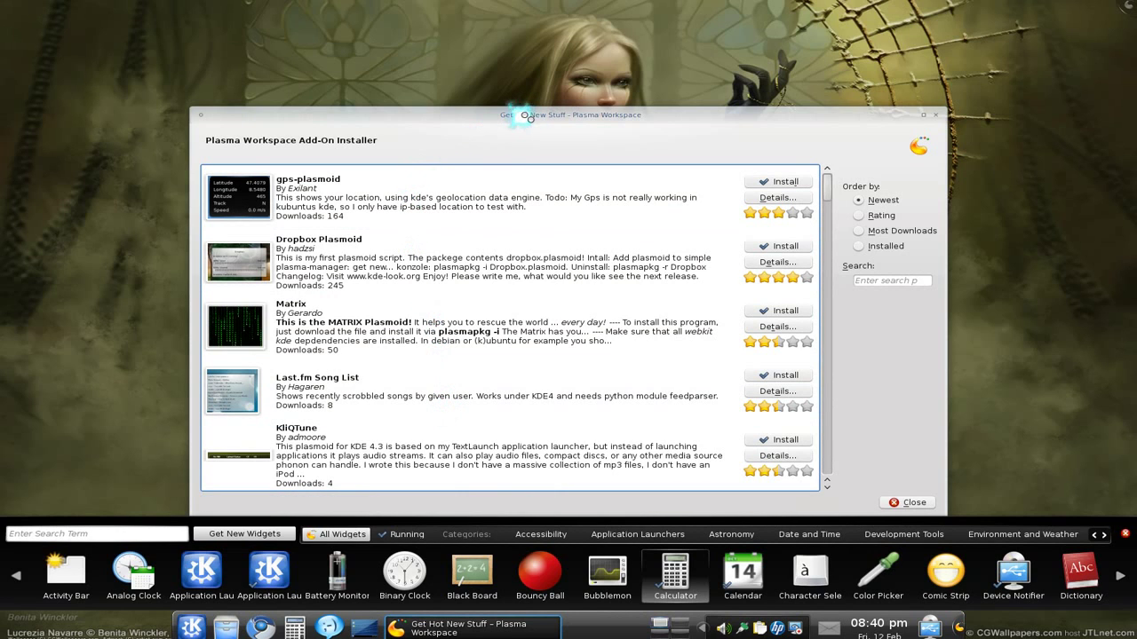
left_click_drag(526, 116, 522, 71)
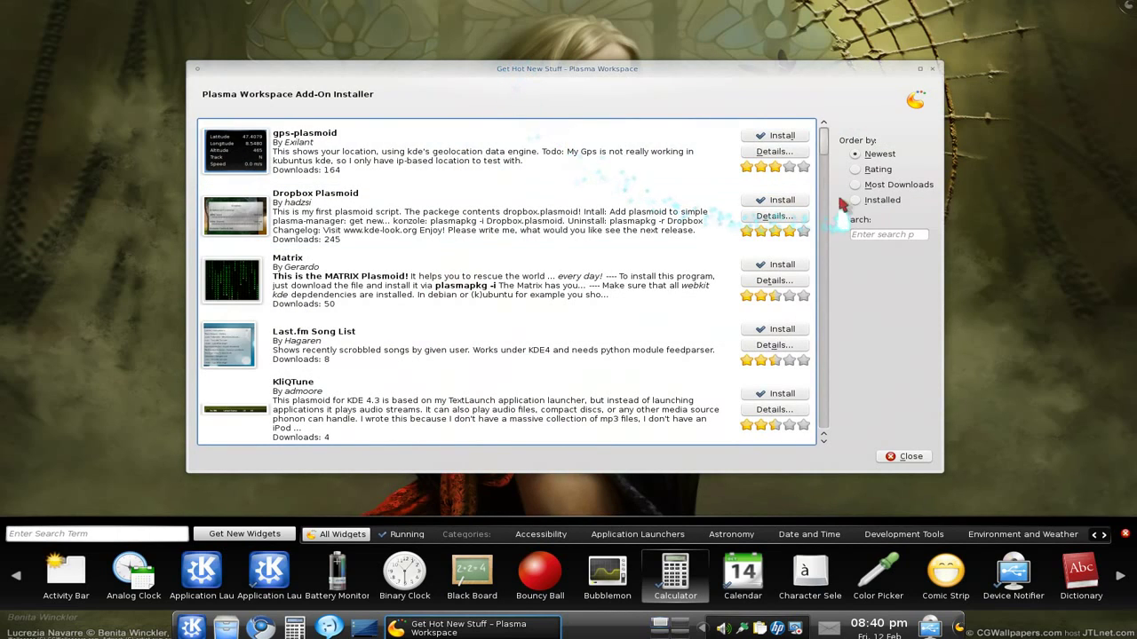
Find the QuickUrl plasmoid in the online add-on list and install it
left_click_drag(822, 147, 821, 184)
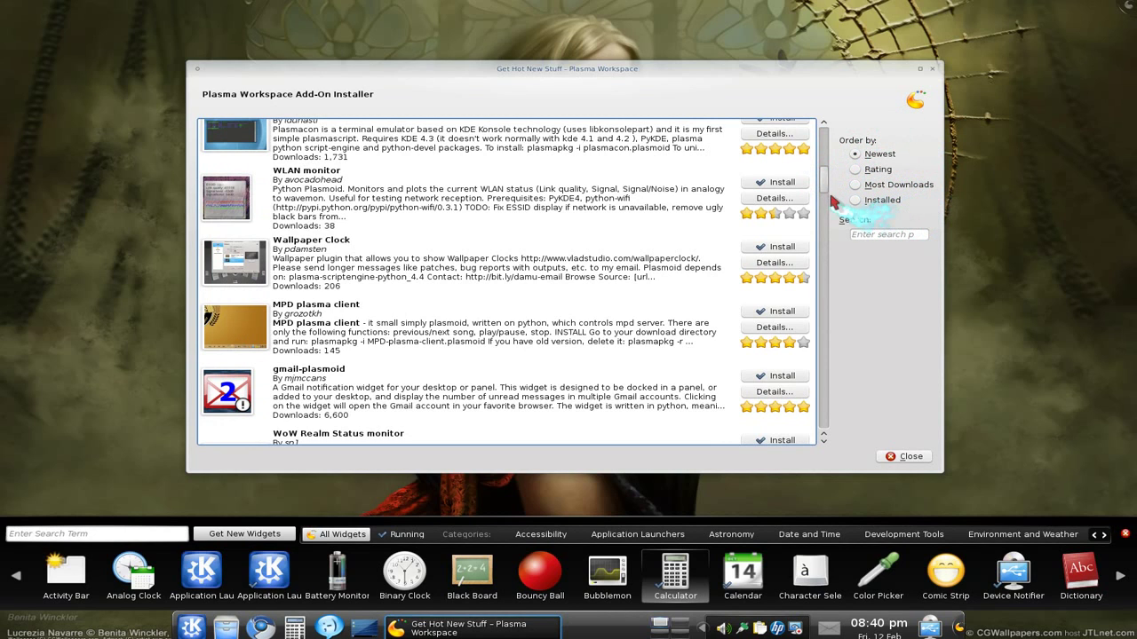
scroll(824, 187, "down", 5)
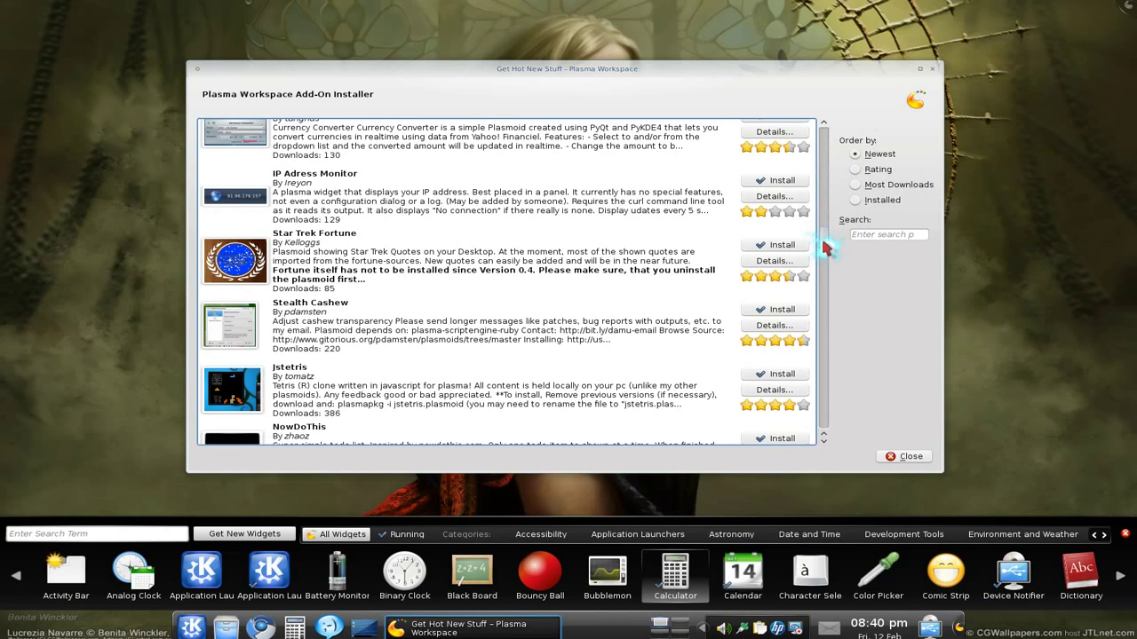
scroll(824, 249, "down", 10)
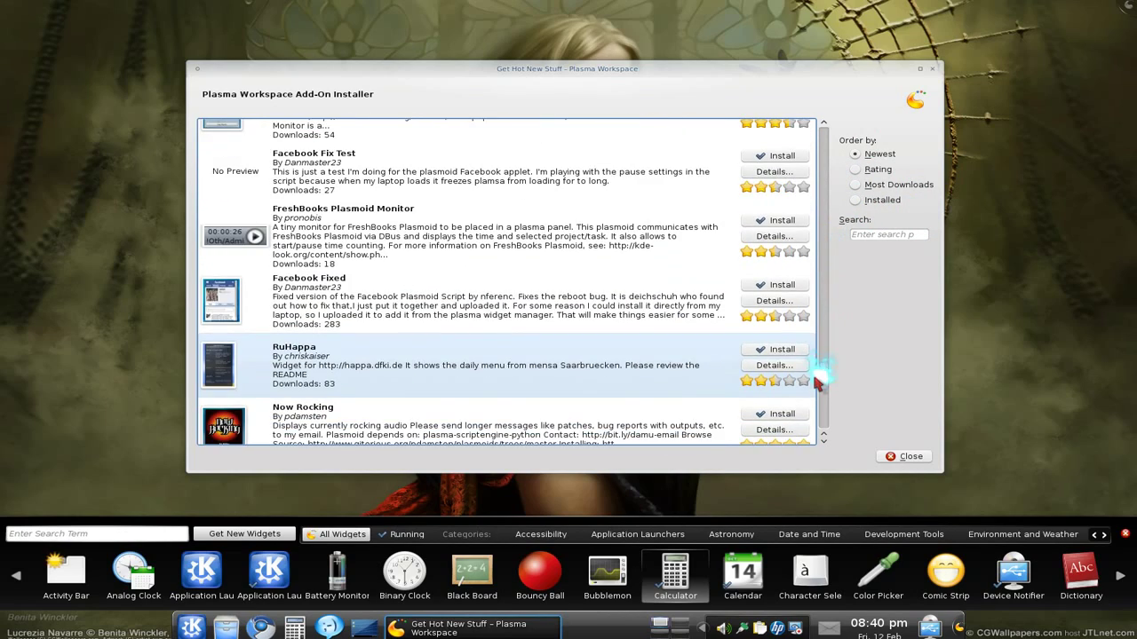
scroll(817, 380, "down", 4)
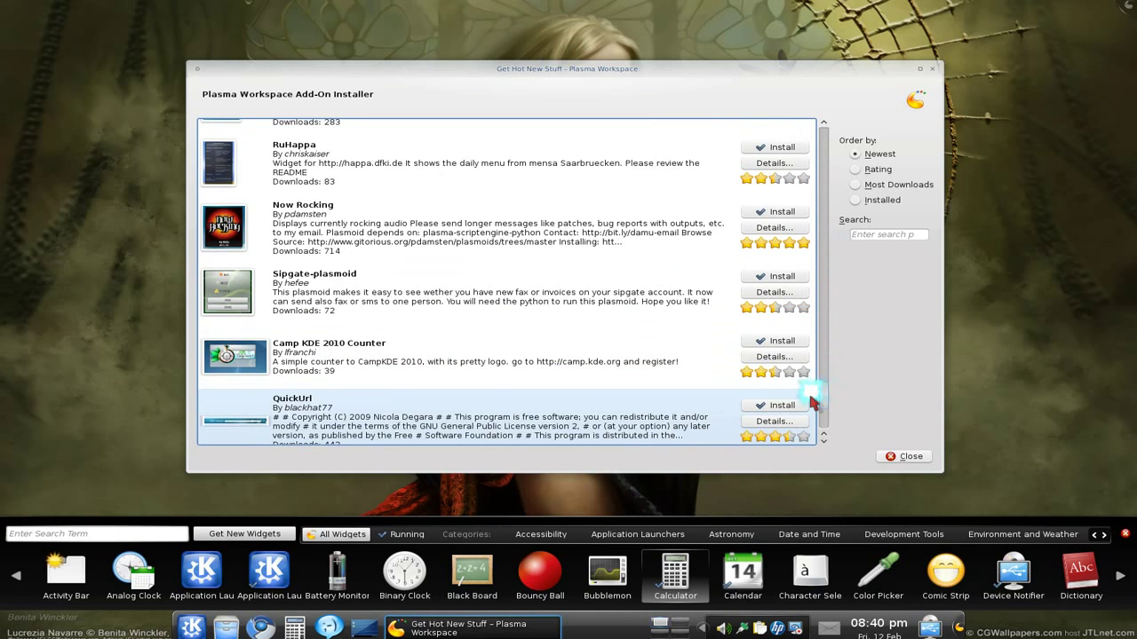
scroll(811, 401, "down", 3)
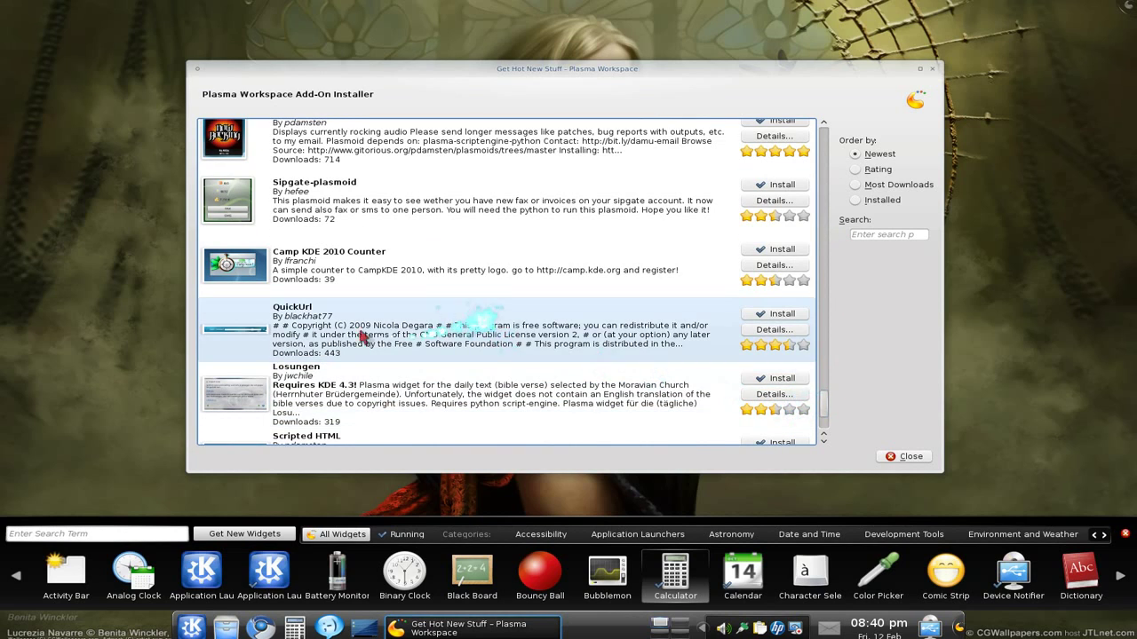
left_click(771, 315)
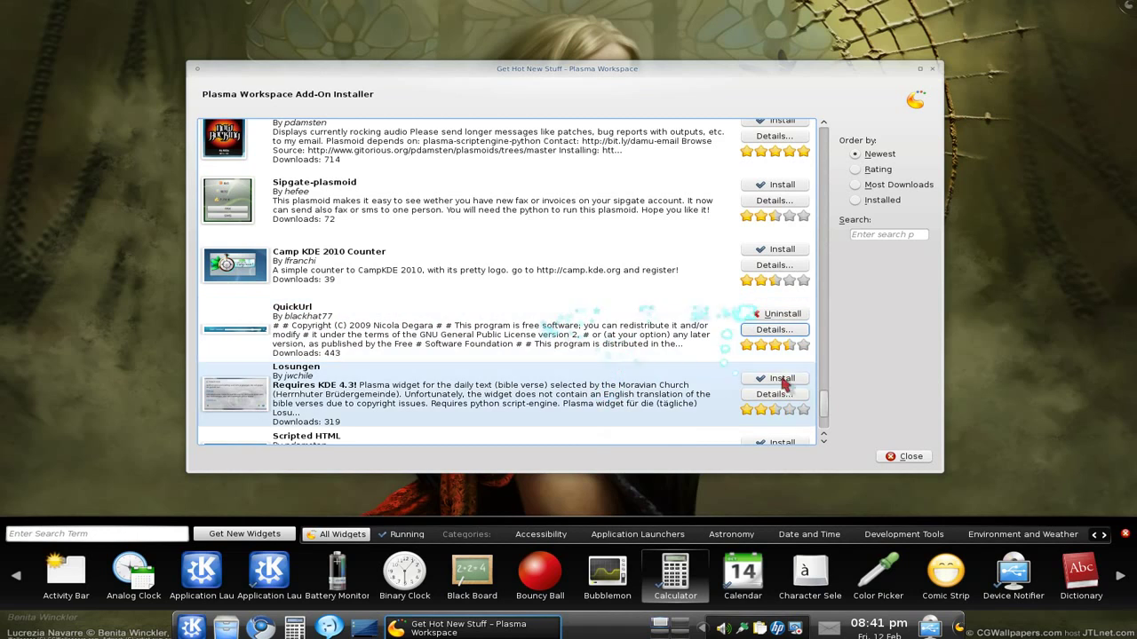
Try searching the local widgets for "quick", and close the add-on installer and the widget list
left_click(99, 533)
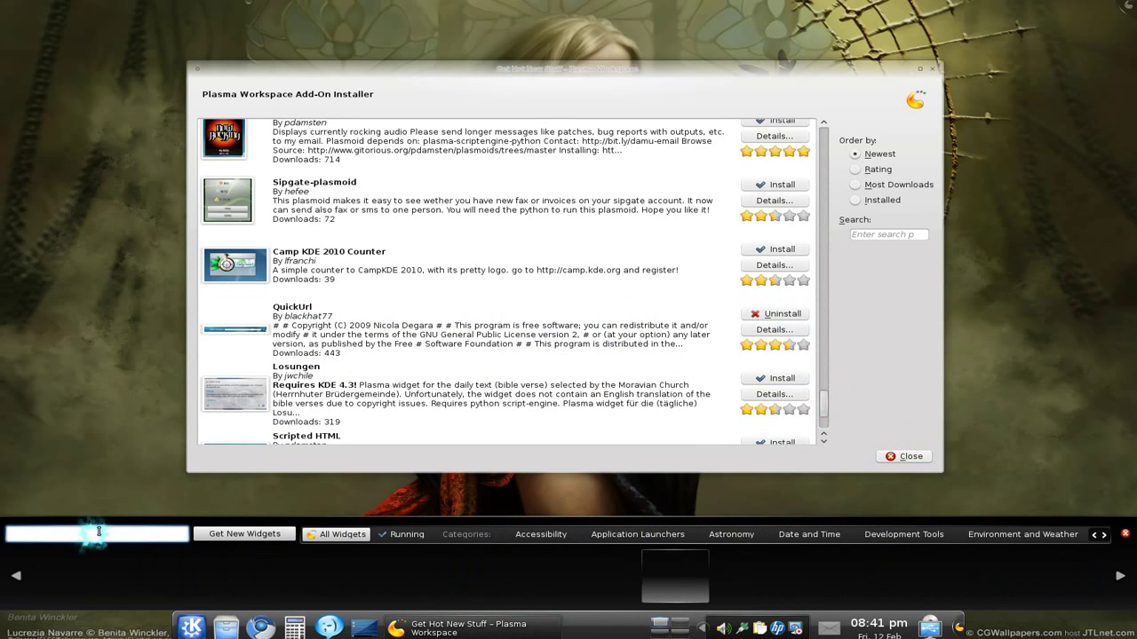
type("quick")
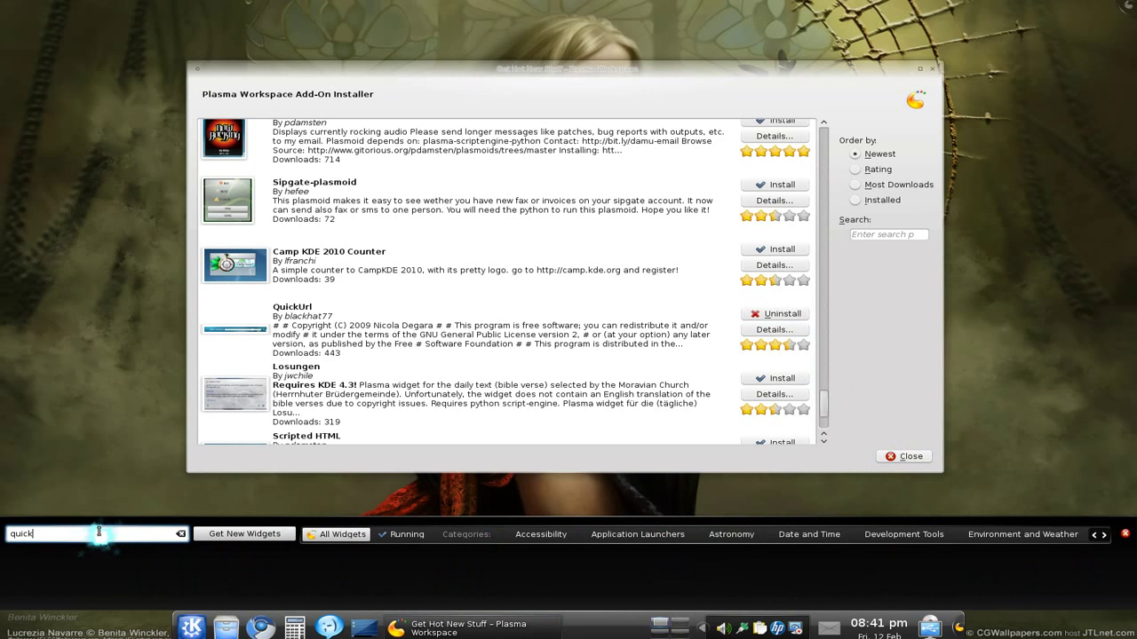
left_click(904, 457)
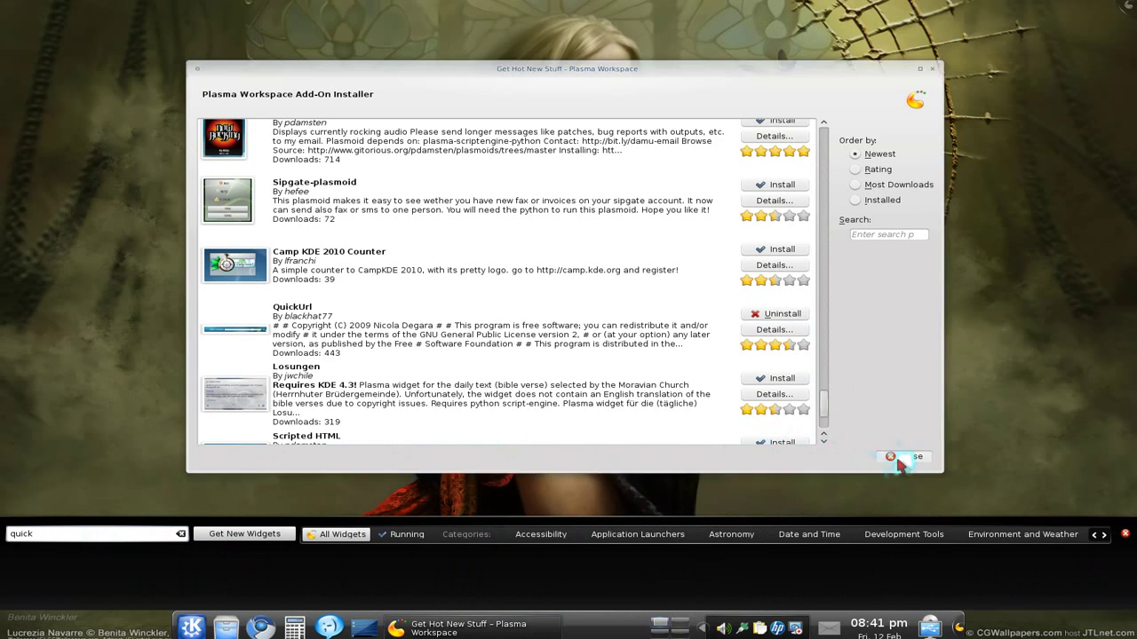
left_click(1124, 533)
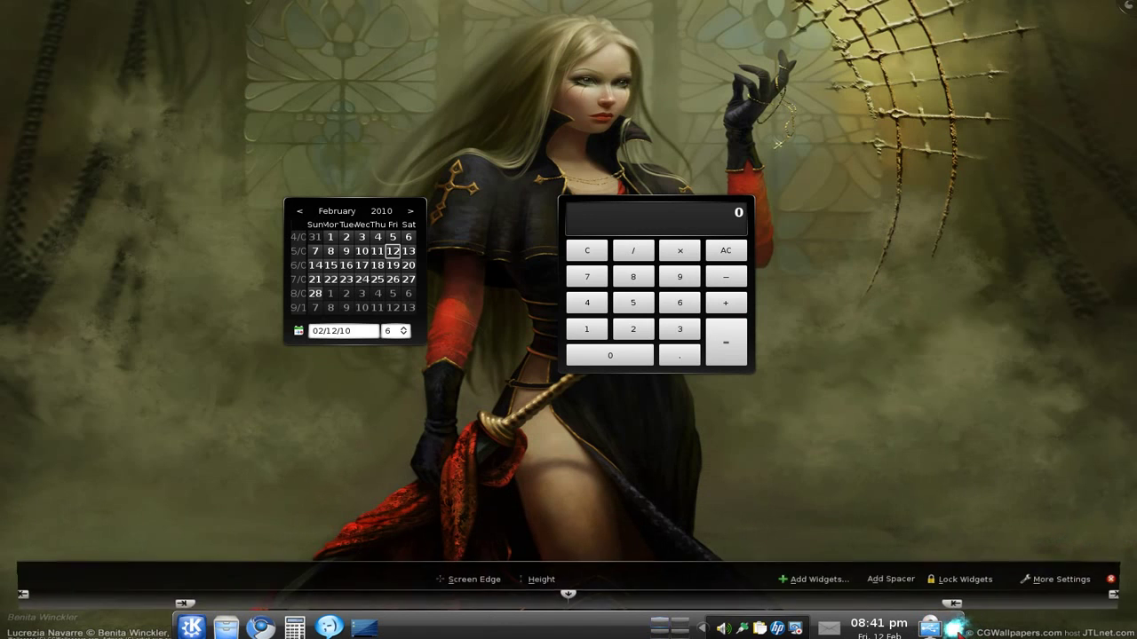
Reopen the widget list, search for "quick", and add QuickUrl to the desktop, dismissing its bookmark warnings
left_click(962, 628)
left_click(822, 579)
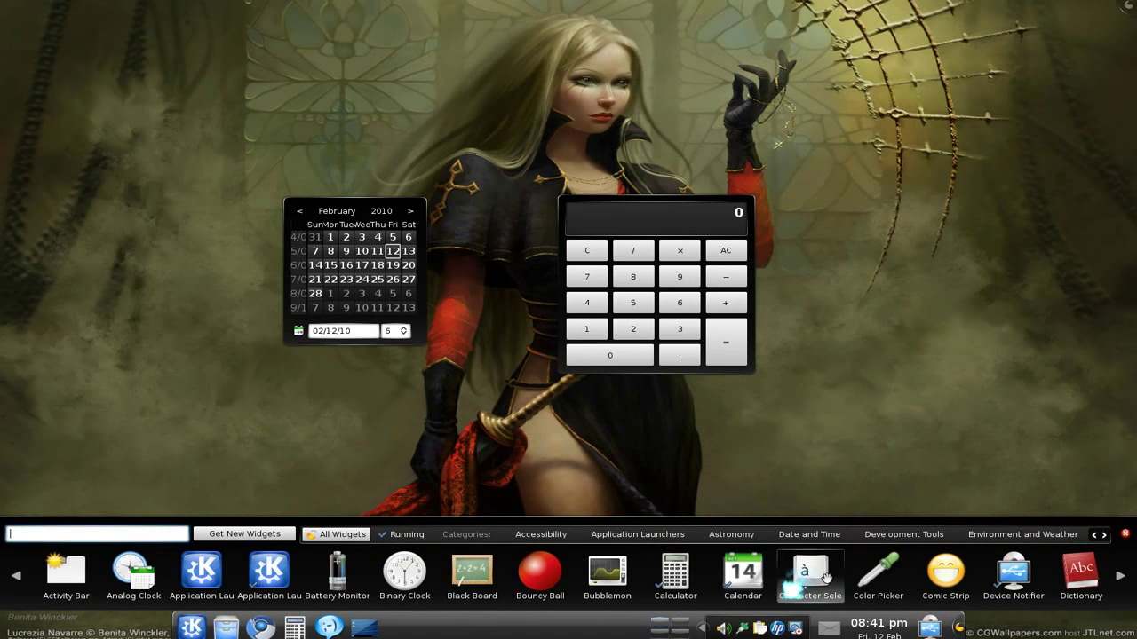
type("quick")
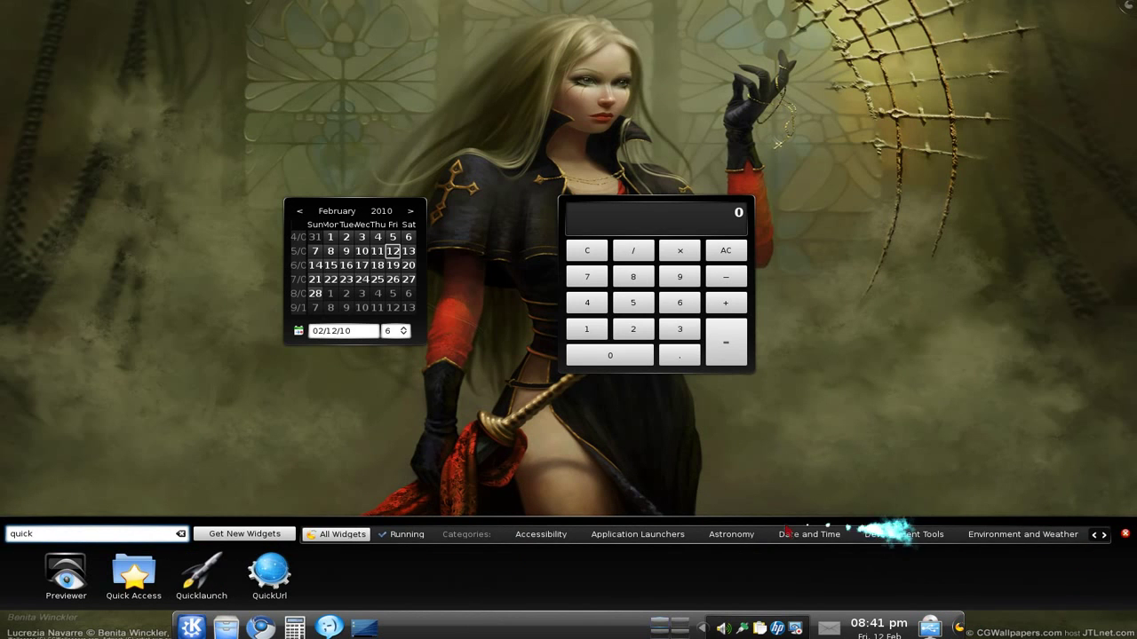
left_click_drag(269, 573, 213, 377)
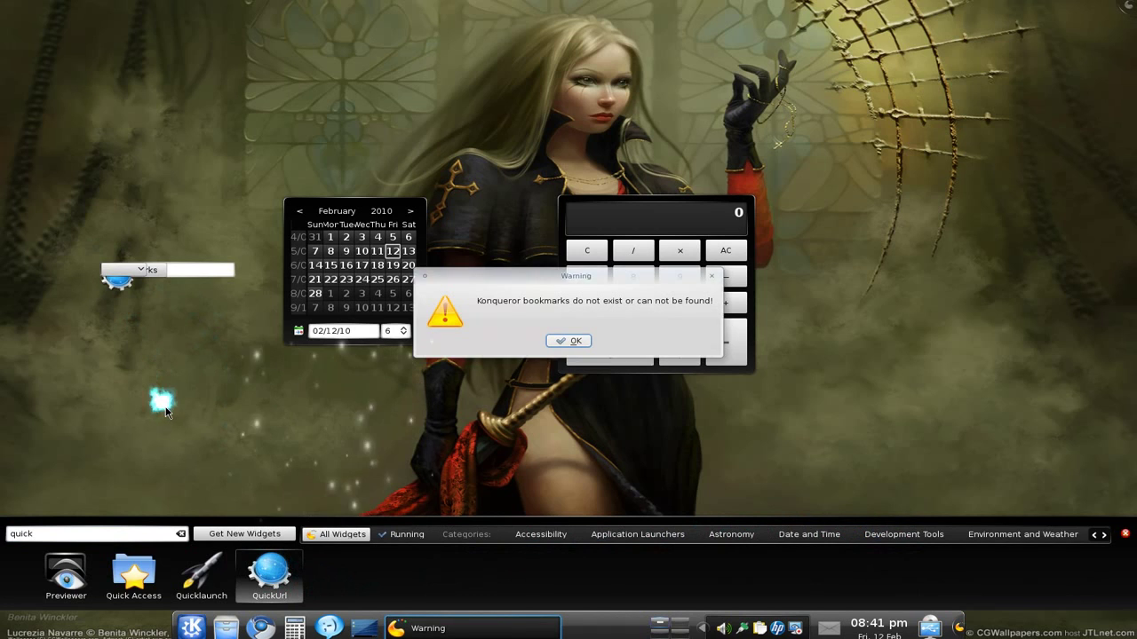
left_click(579, 342)
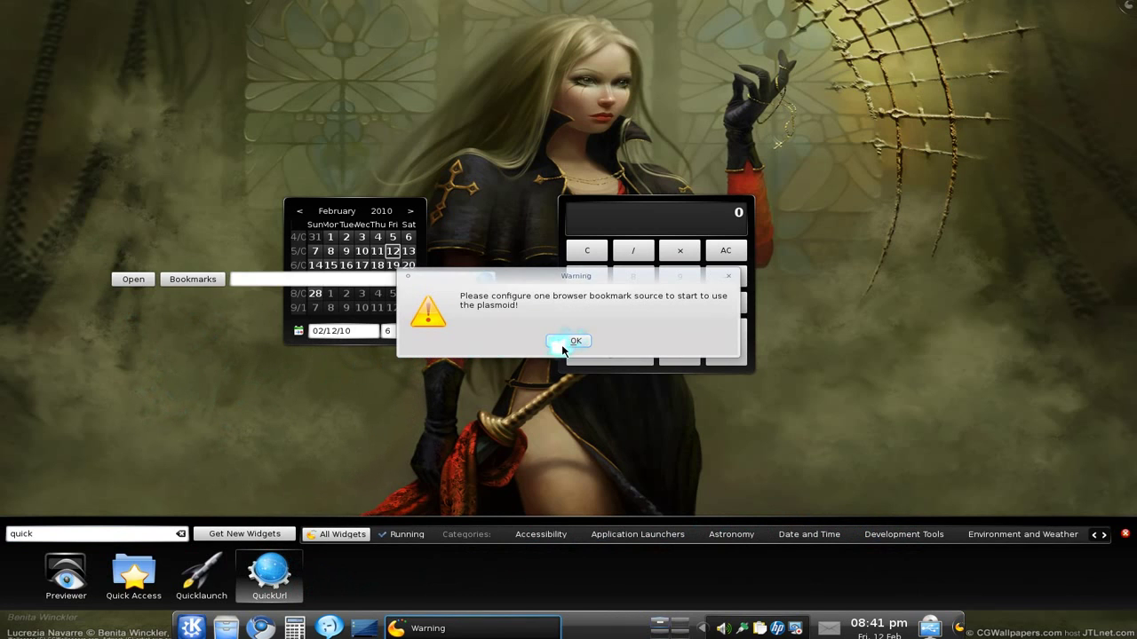
left_click(563, 339)
Move the QuickUrl widget above the calendar and shift the calculator further to the right of the figure
mouse_move(471, 271)
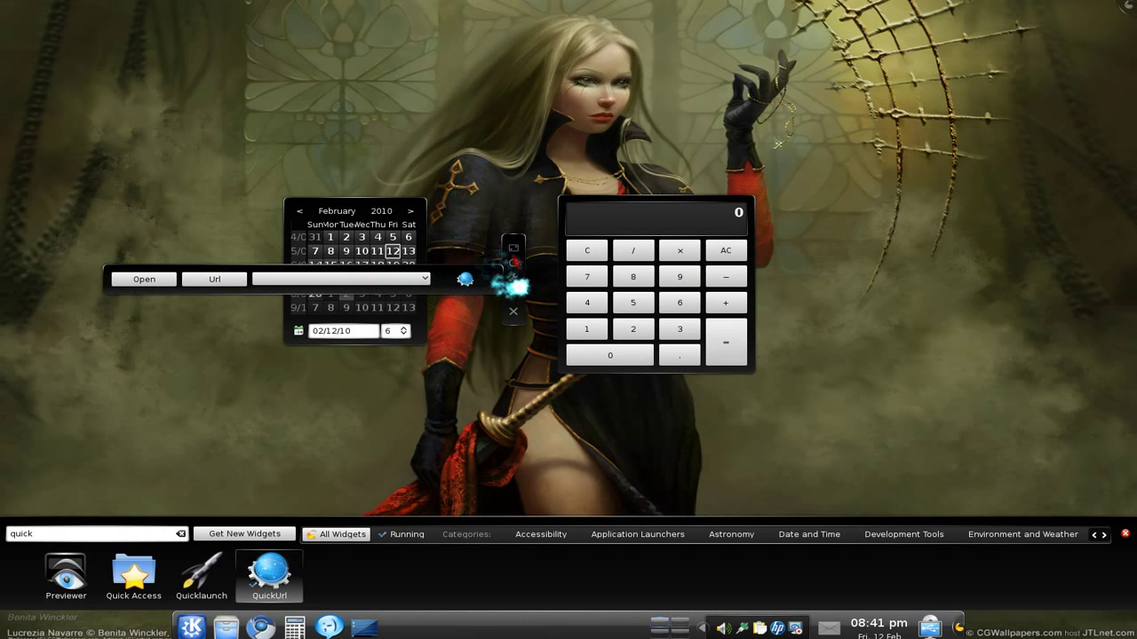
left_click_drag(500, 286, 486, 136)
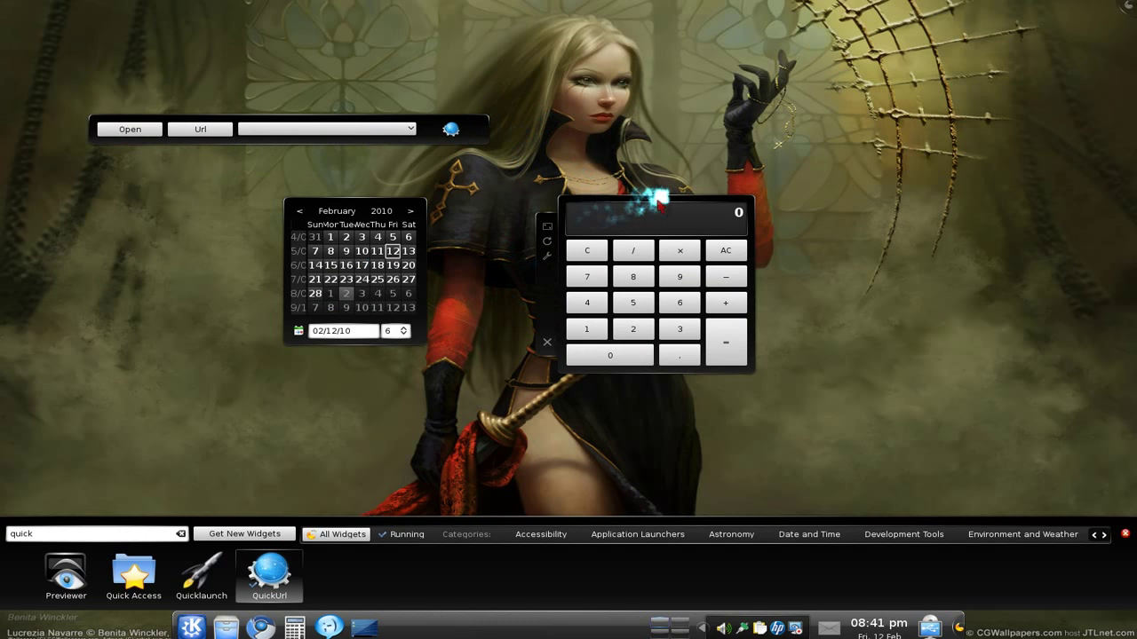
left_click_drag(642, 211, 812, 202)
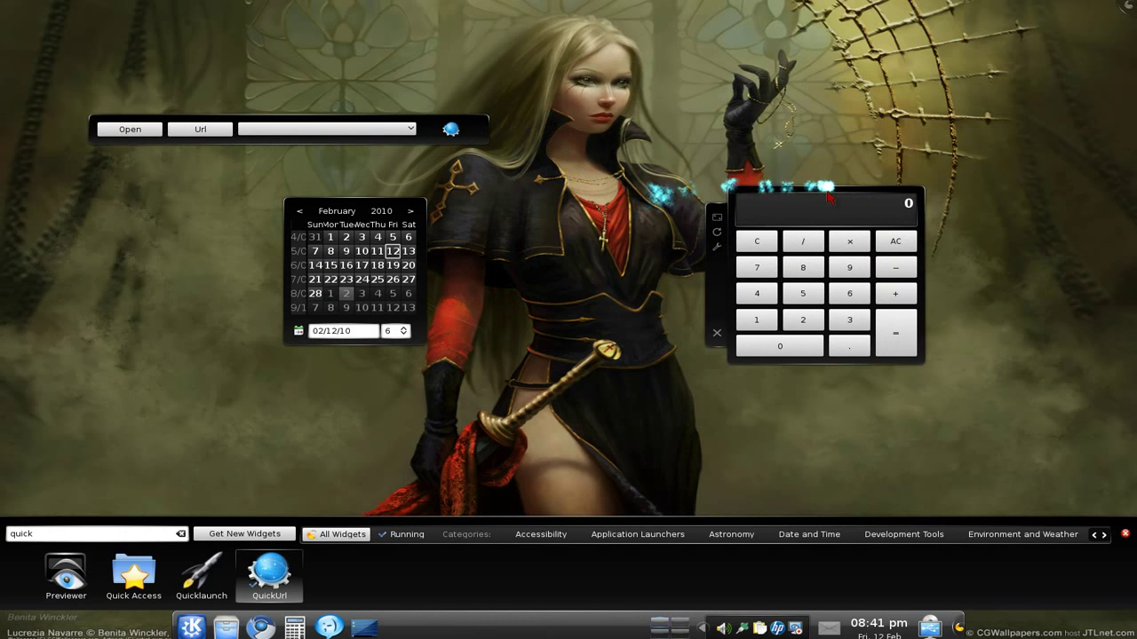
View the calculator widget's settings and cancel them, and enlarge the widget towards its upper-left corner
left_click(718, 238)
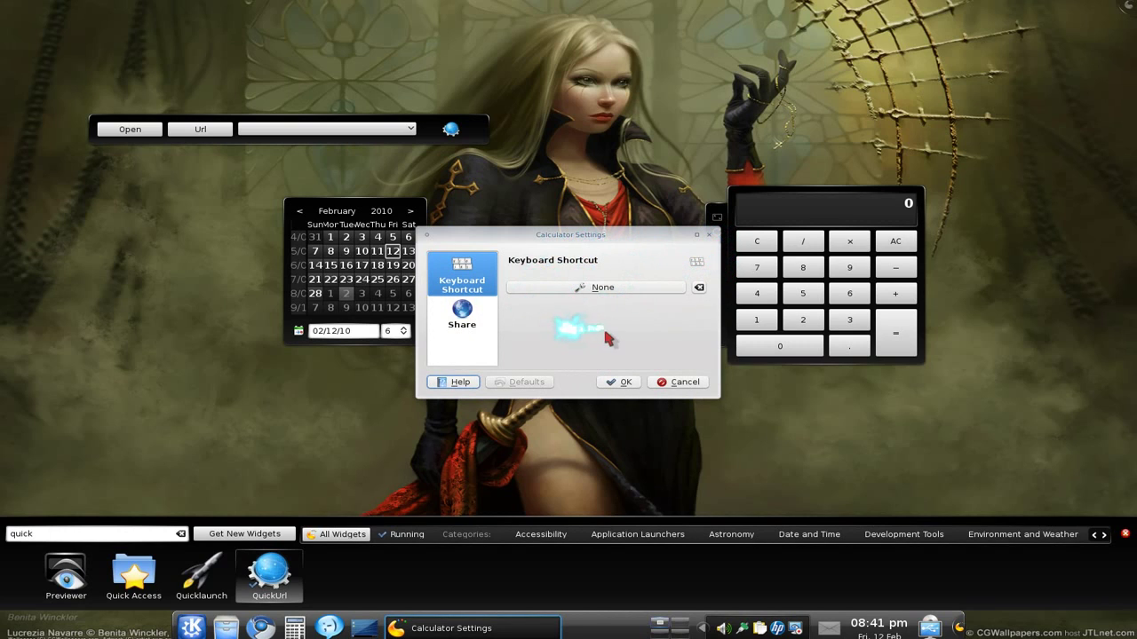
left_click(674, 384)
left_click_drag(715, 232, 675, 173)
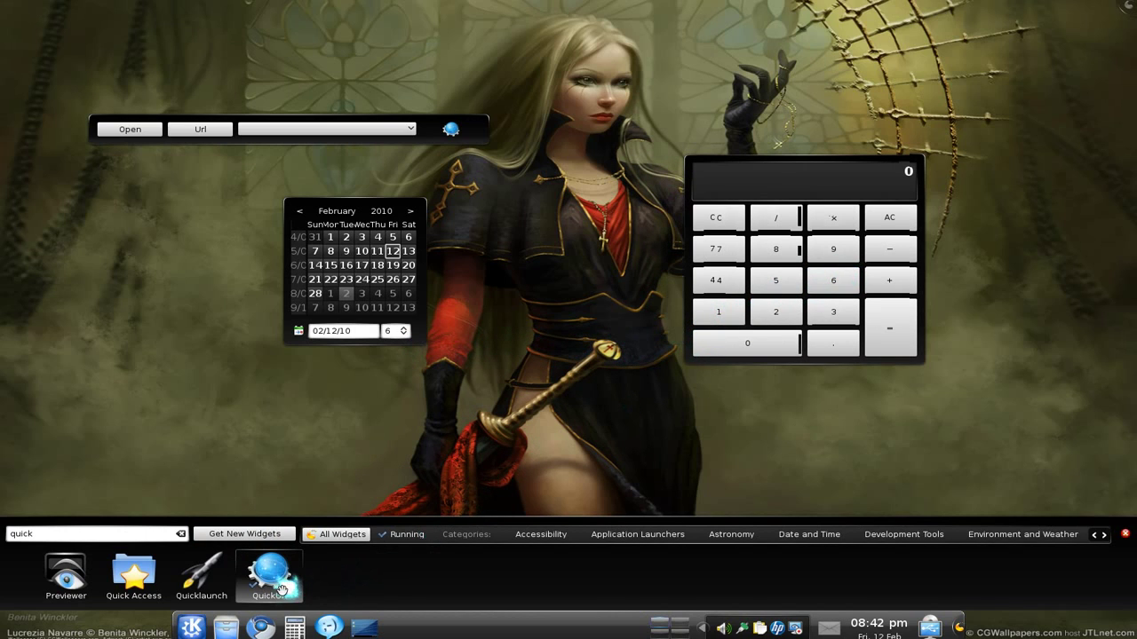
Uninstall the QuickUrl widget from the widget list and remove its instance above the calendar from the desktop
mouse_move(277, 571)
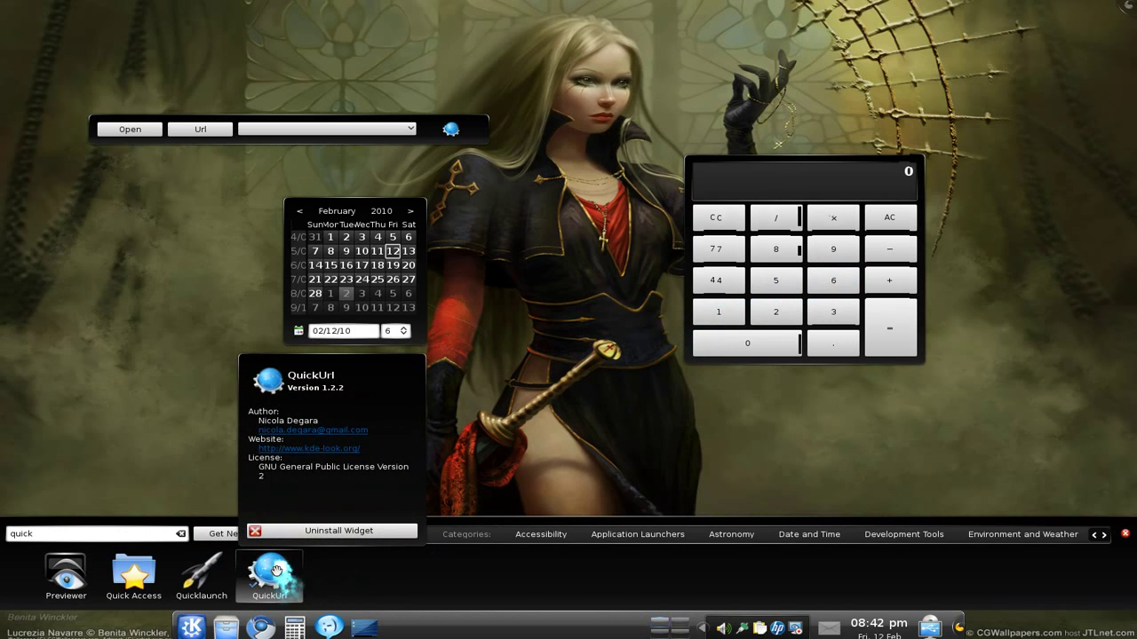
left_click(334, 531)
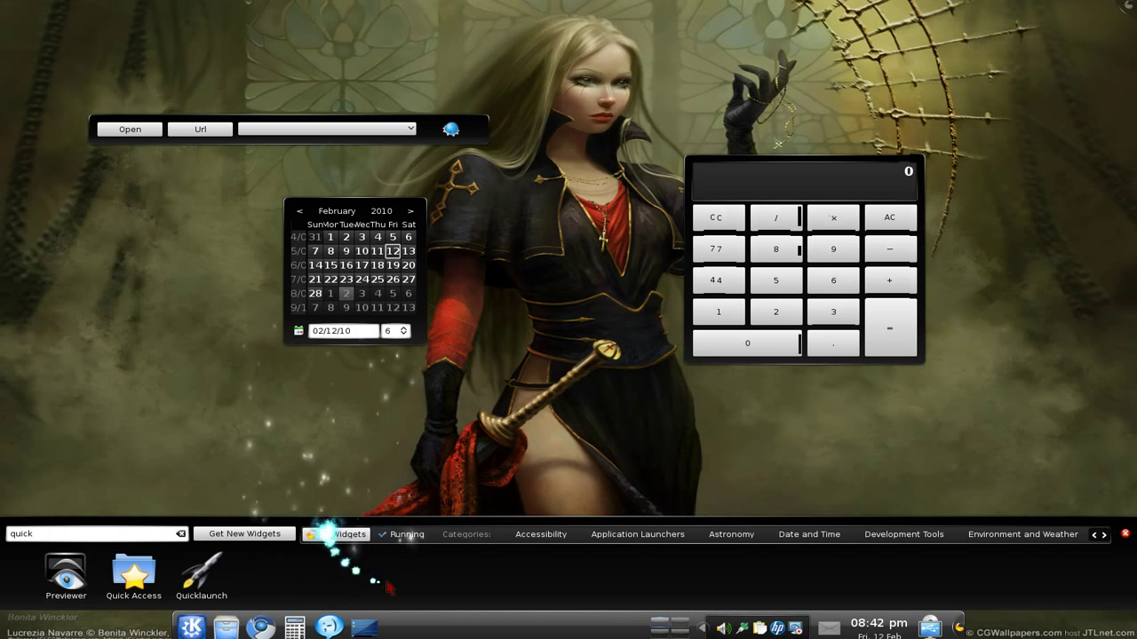
mouse_move(479, 133)
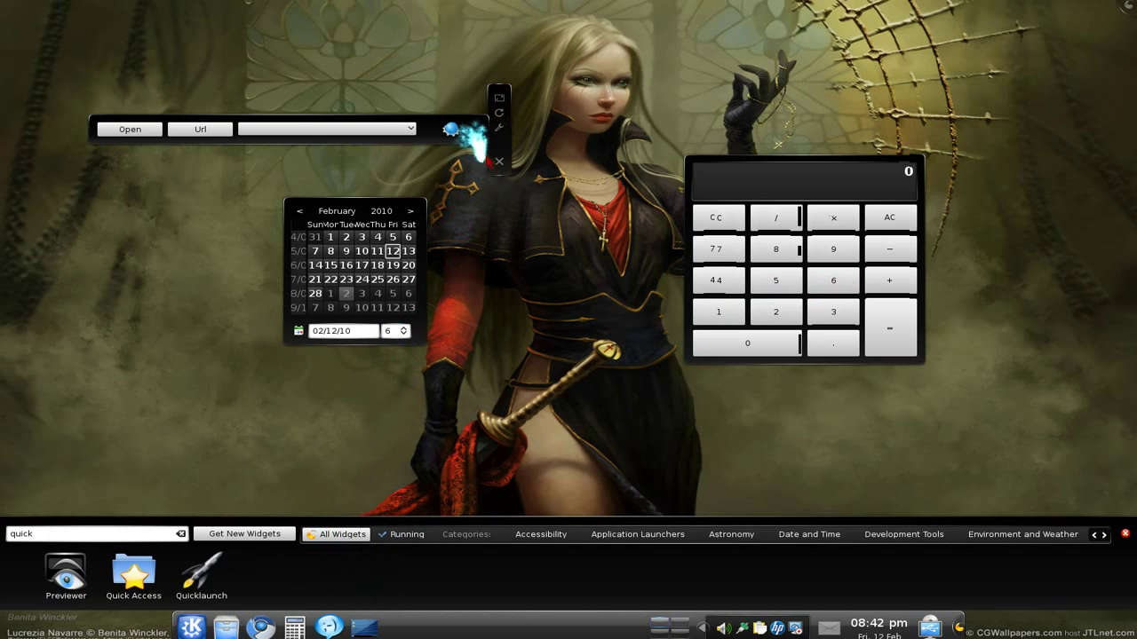
left_click(499, 163)
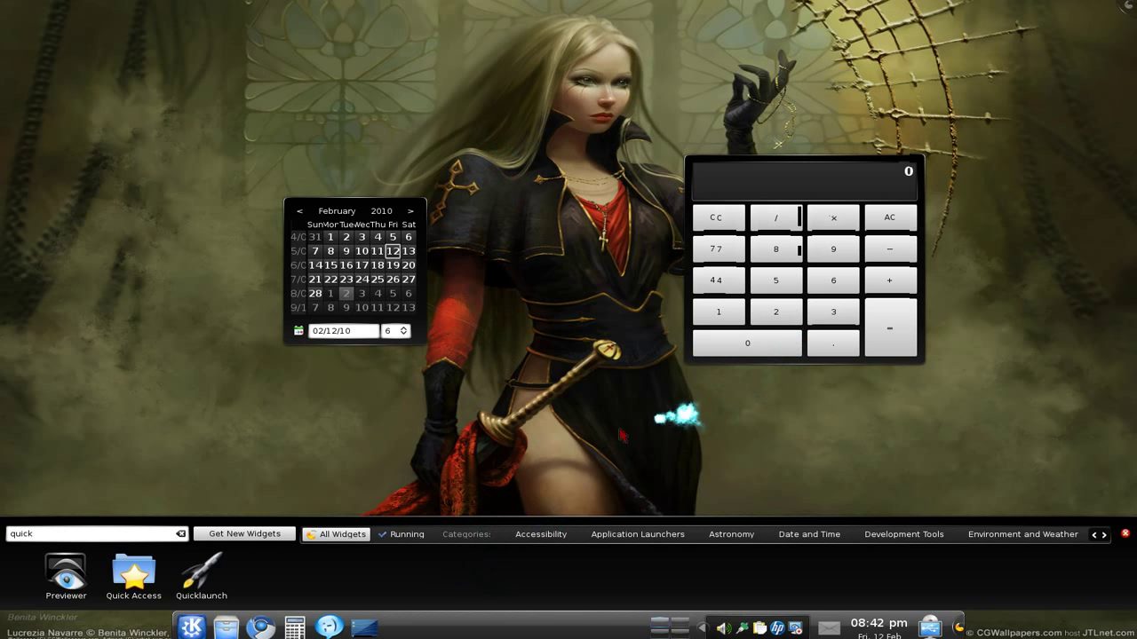
Look up QuickUrl's uninstall option among the downloadable Plasma widgets, and close the add-on installer and the widget list
left_click(249, 534)
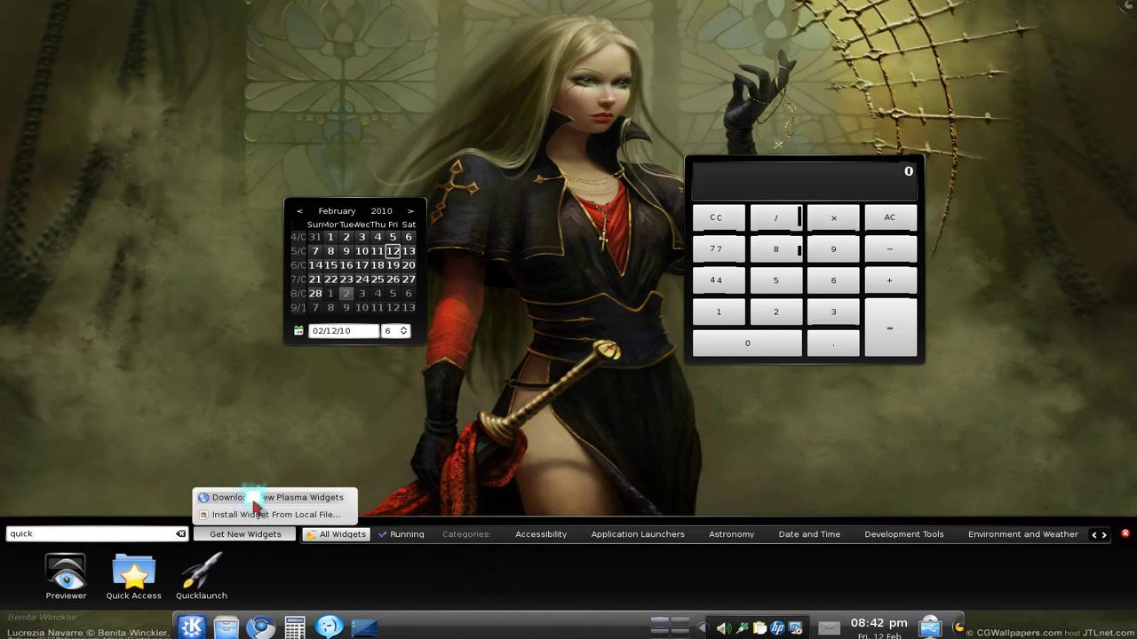
left_click(255, 499)
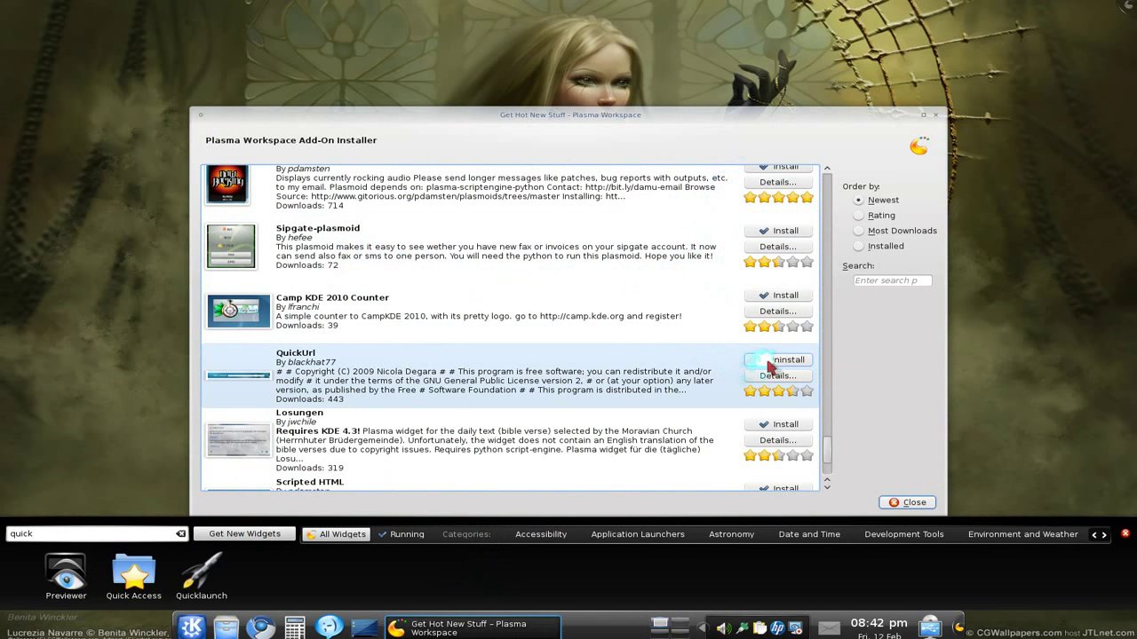
left_click(901, 502)
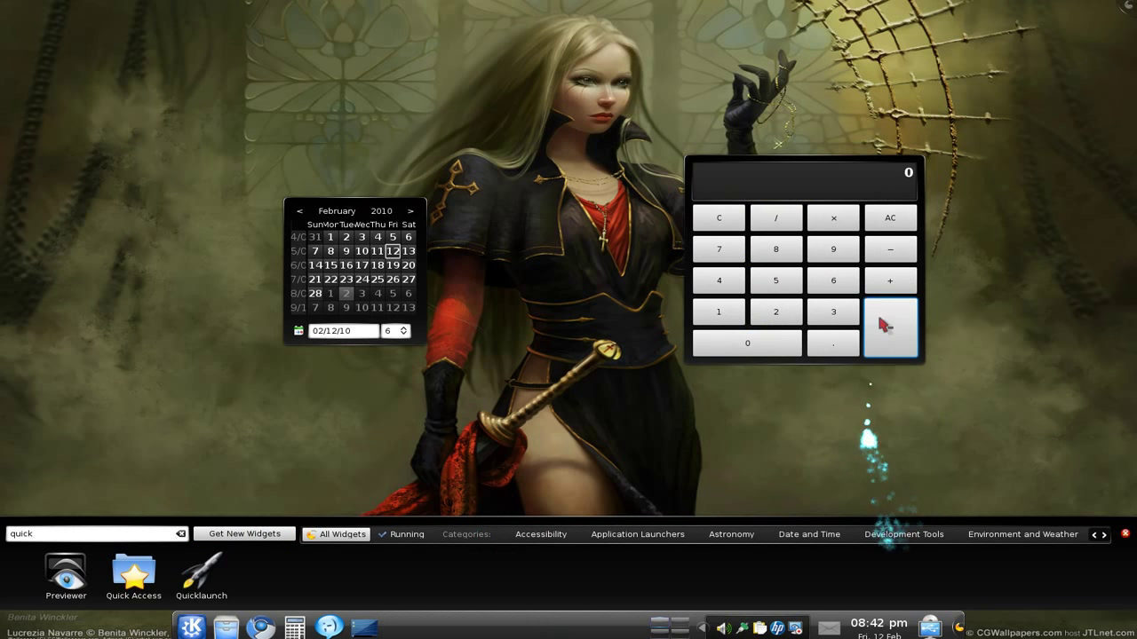
left_click(1126, 534)
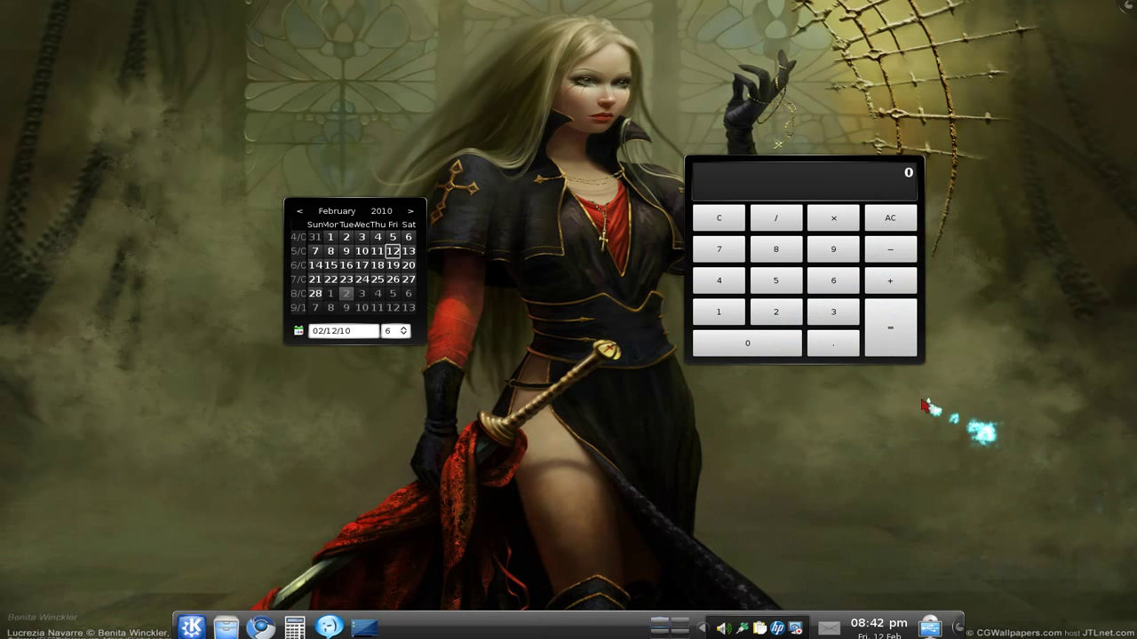
mouse_move(924, 352)
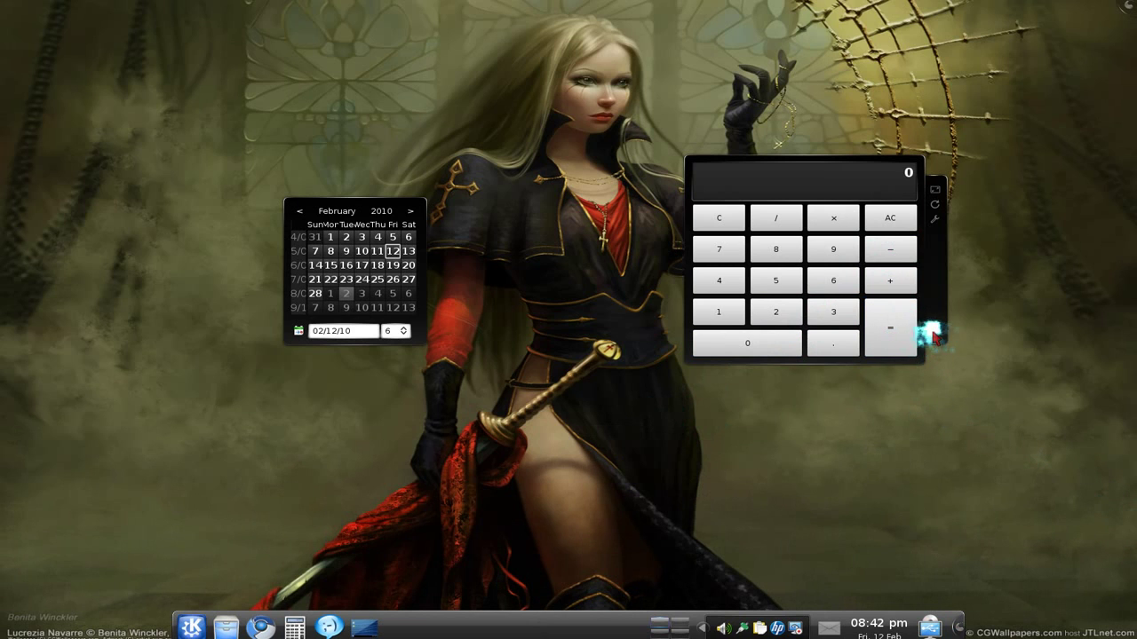